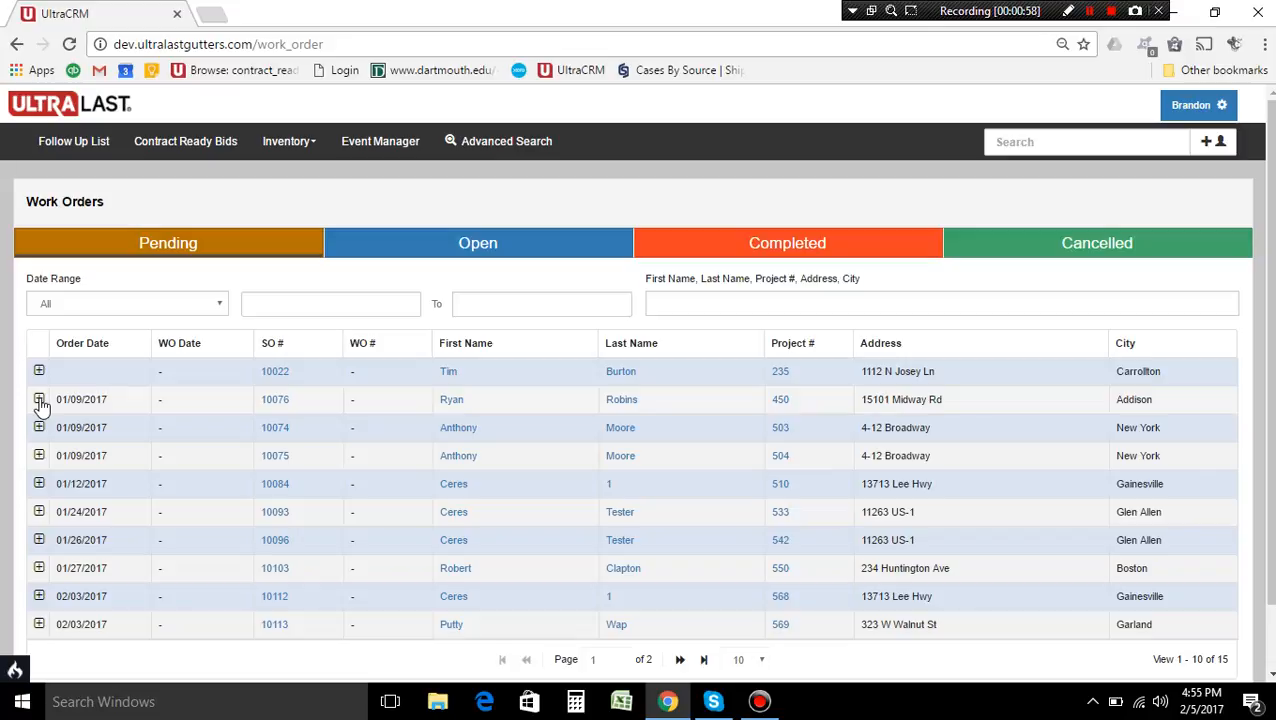
# Expand the pending Addison order dated 01/09/2017 to show its products and services
pyautogui.click(39, 400)
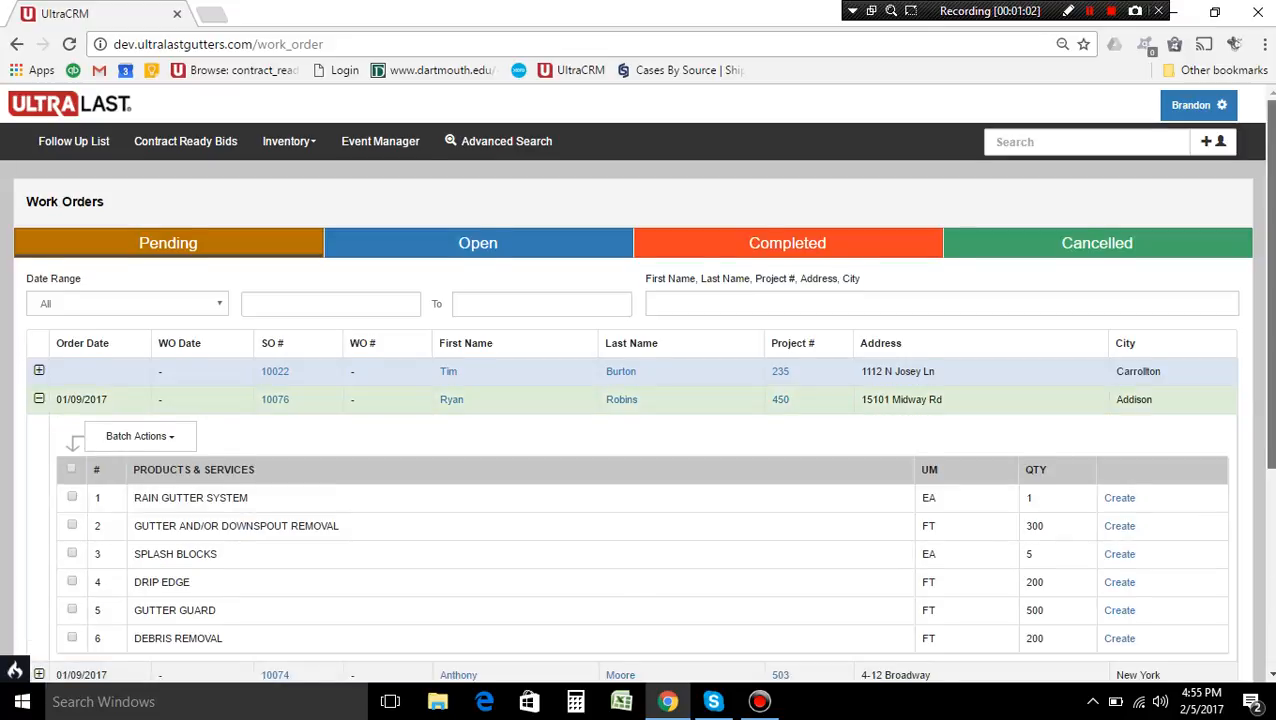
pyautogui.scroll(-2, 641, 561)
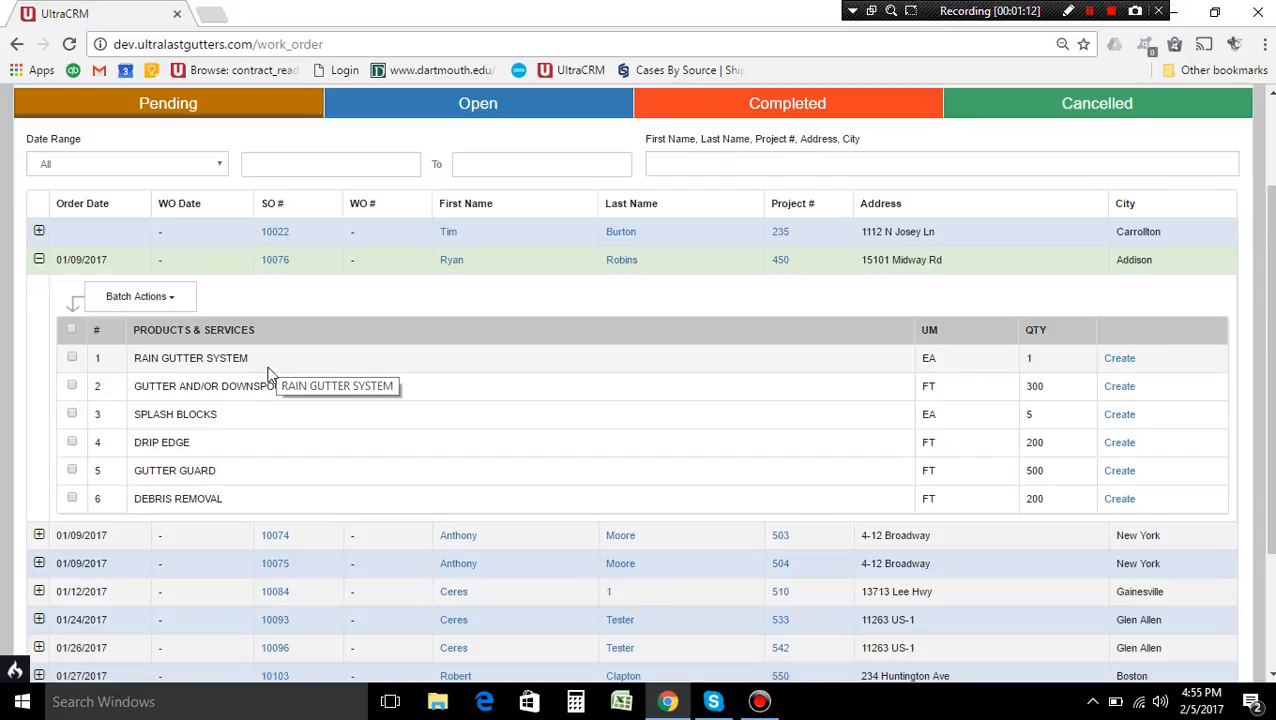
pyautogui.click(71, 331)
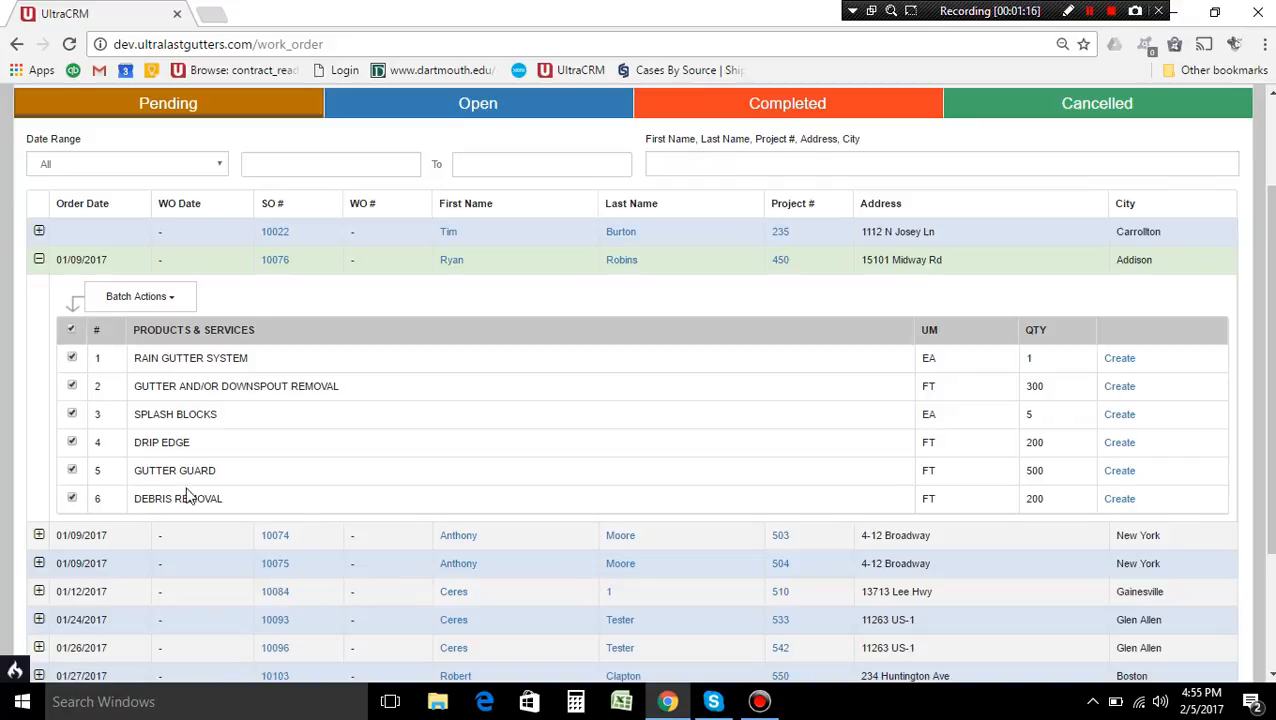
pyautogui.click(177, 299)
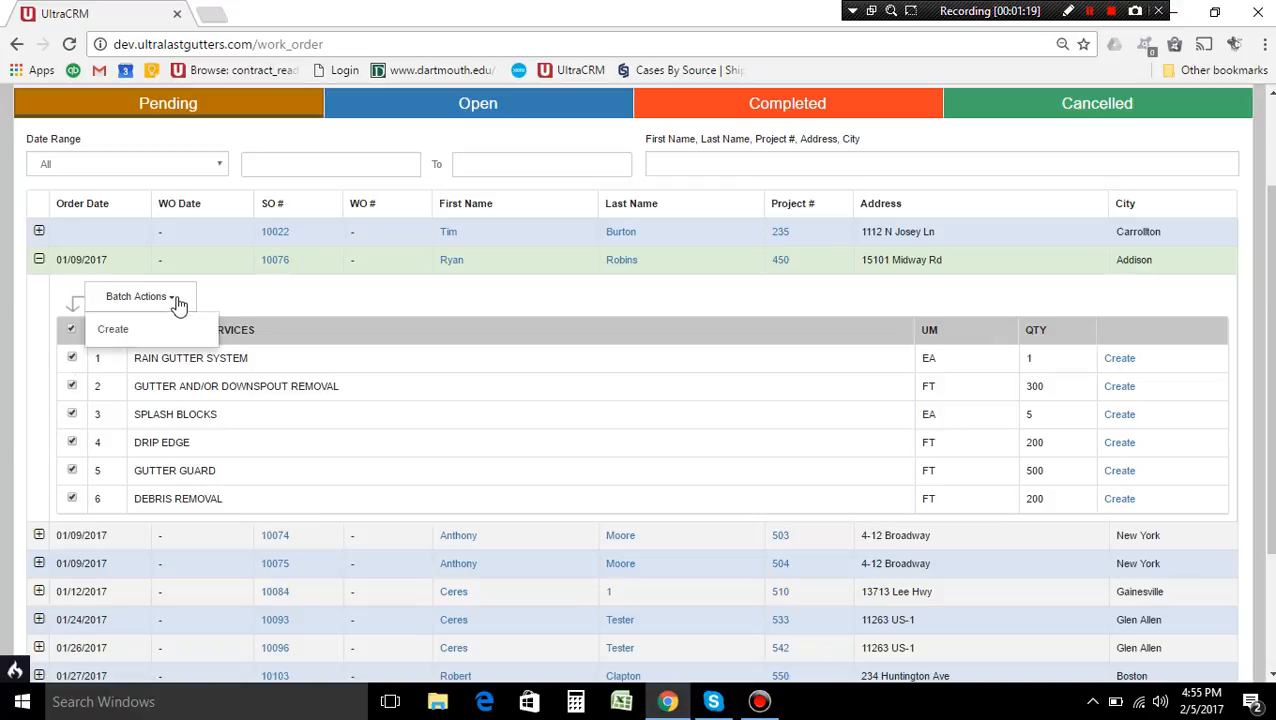
pyautogui.click(95, 341)
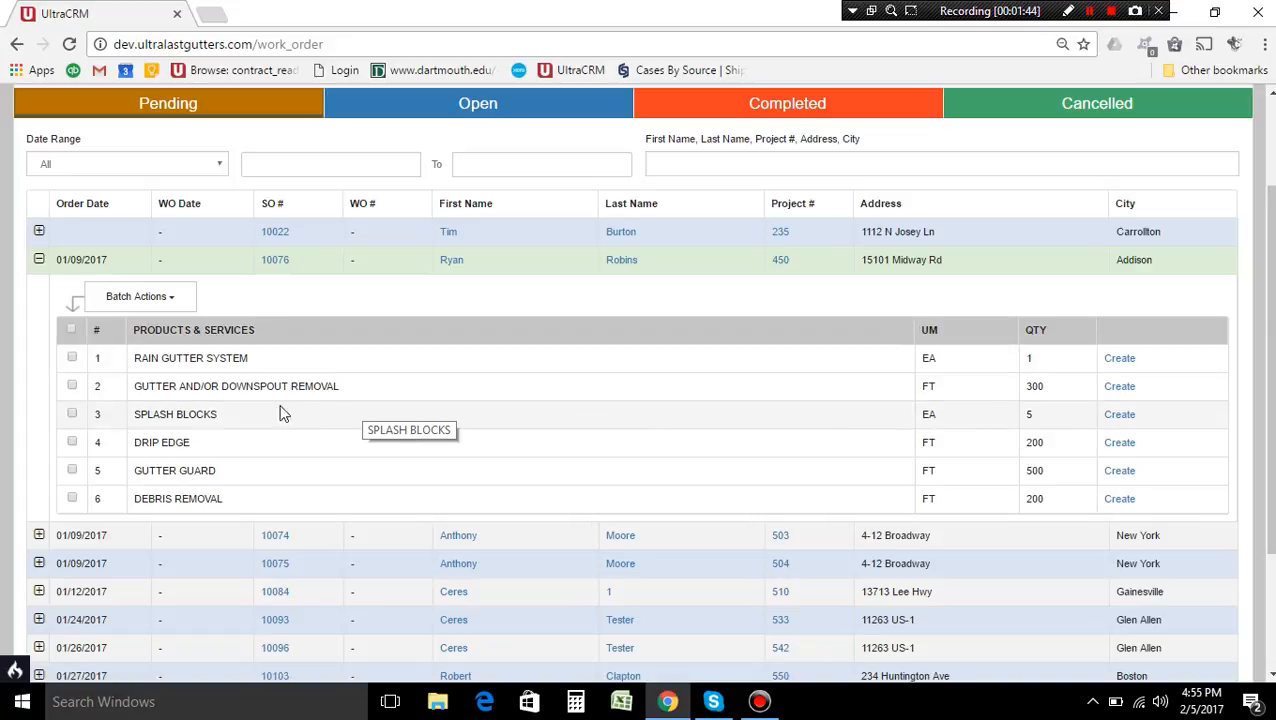
# Start a batch work order for the gutter and/or downspout removal, debris removal and drip edge items
pyautogui.click(72, 387)
pyautogui.click(73, 499)
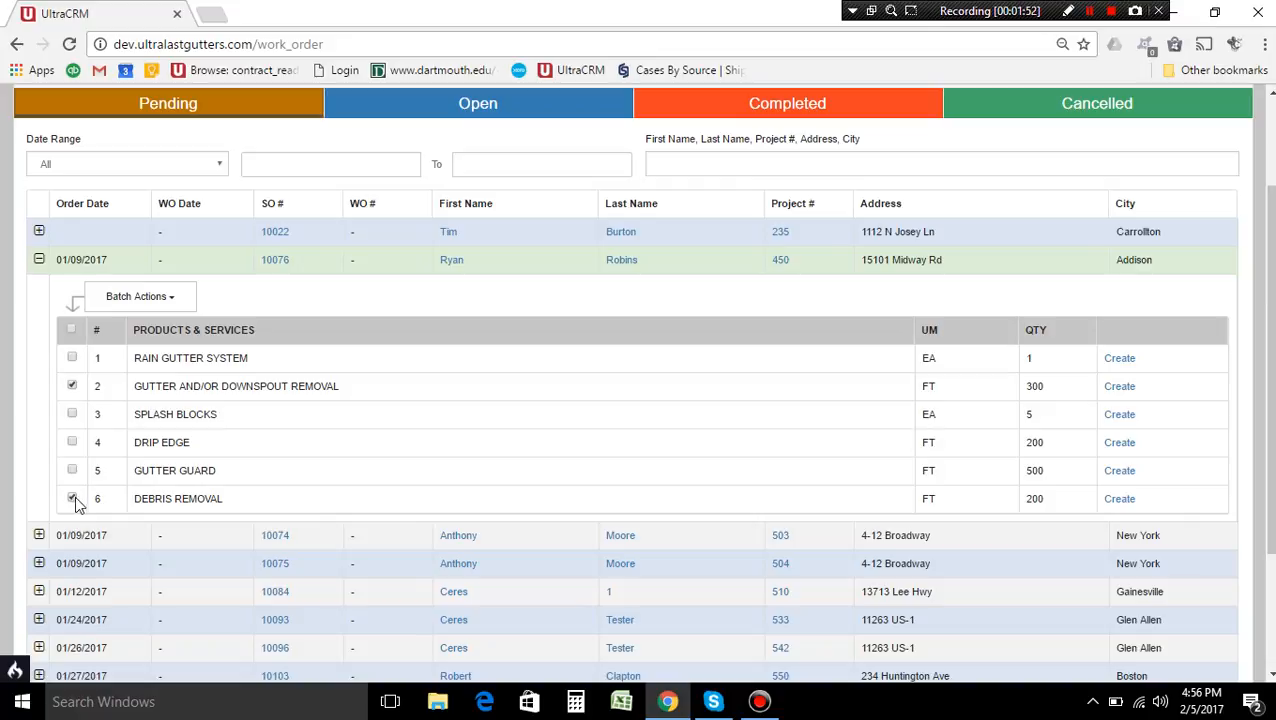
pyautogui.click(72, 443)
pyautogui.click(172, 304)
pyautogui.click(164, 331)
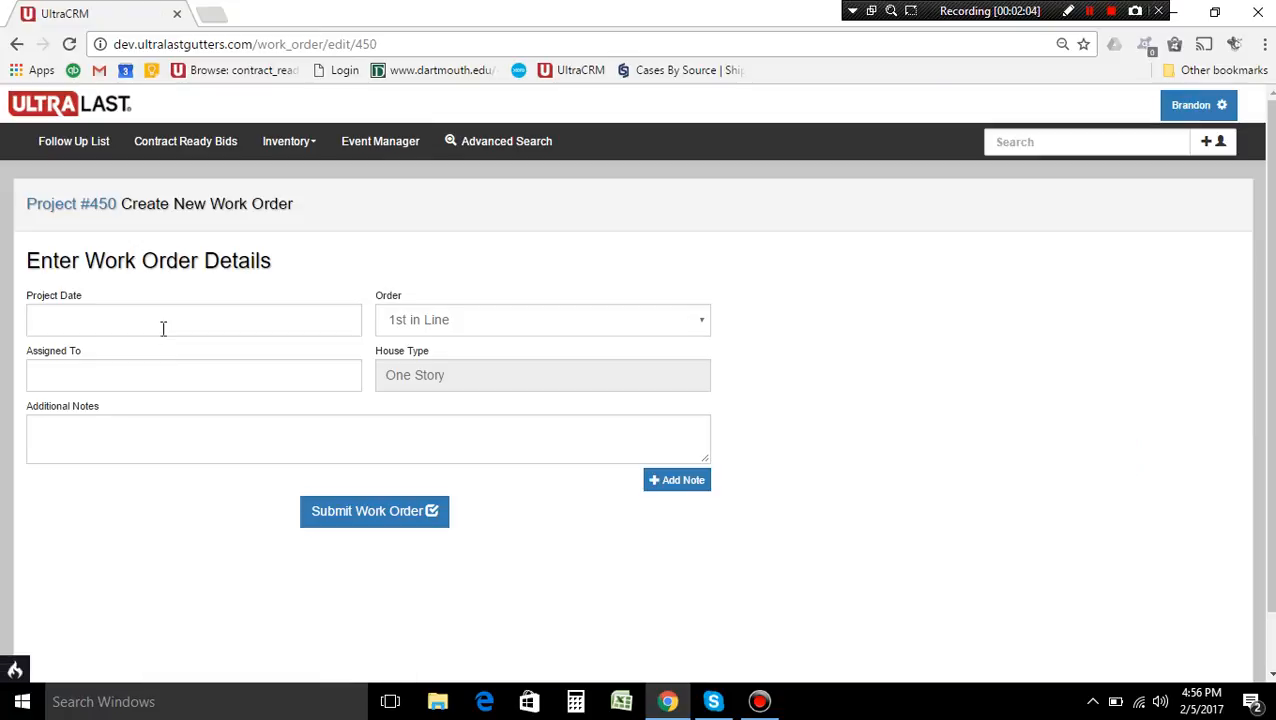
# Set the project date to 02/06/2017, keep the order at 1st in Line, and assign the work order to Crew A
pyautogui.click(163, 328)
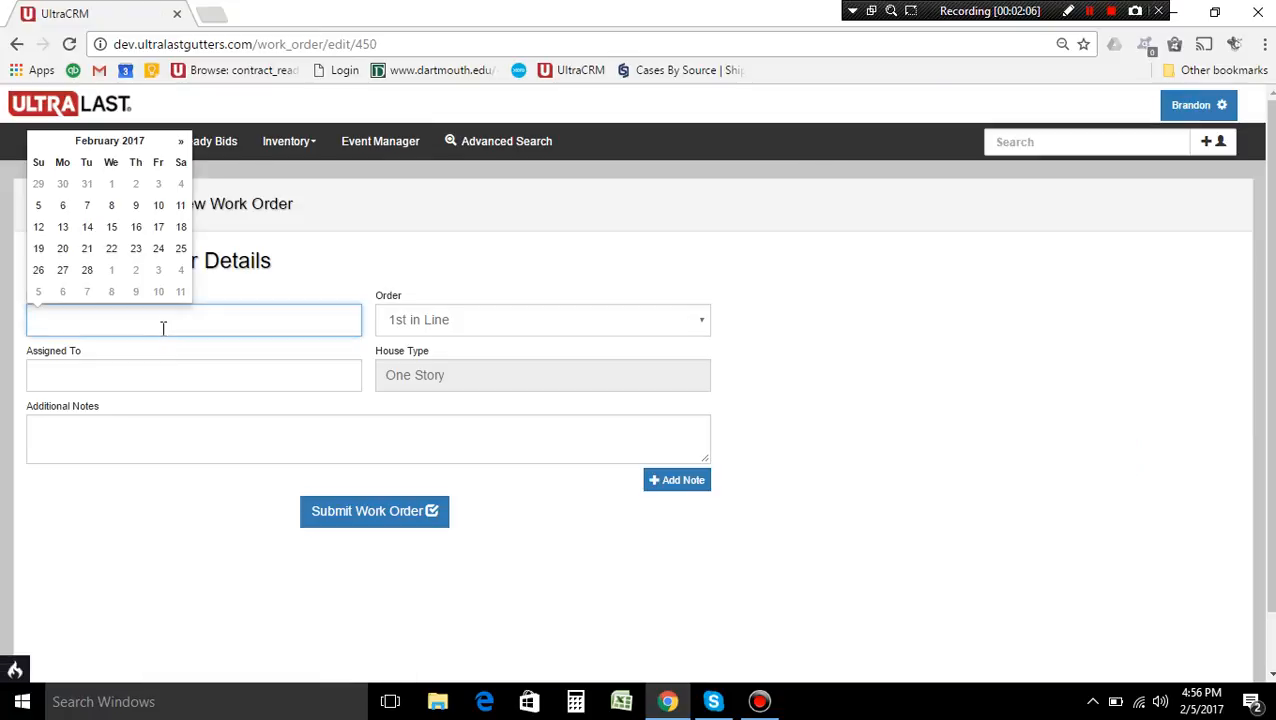
pyautogui.click(65, 207)
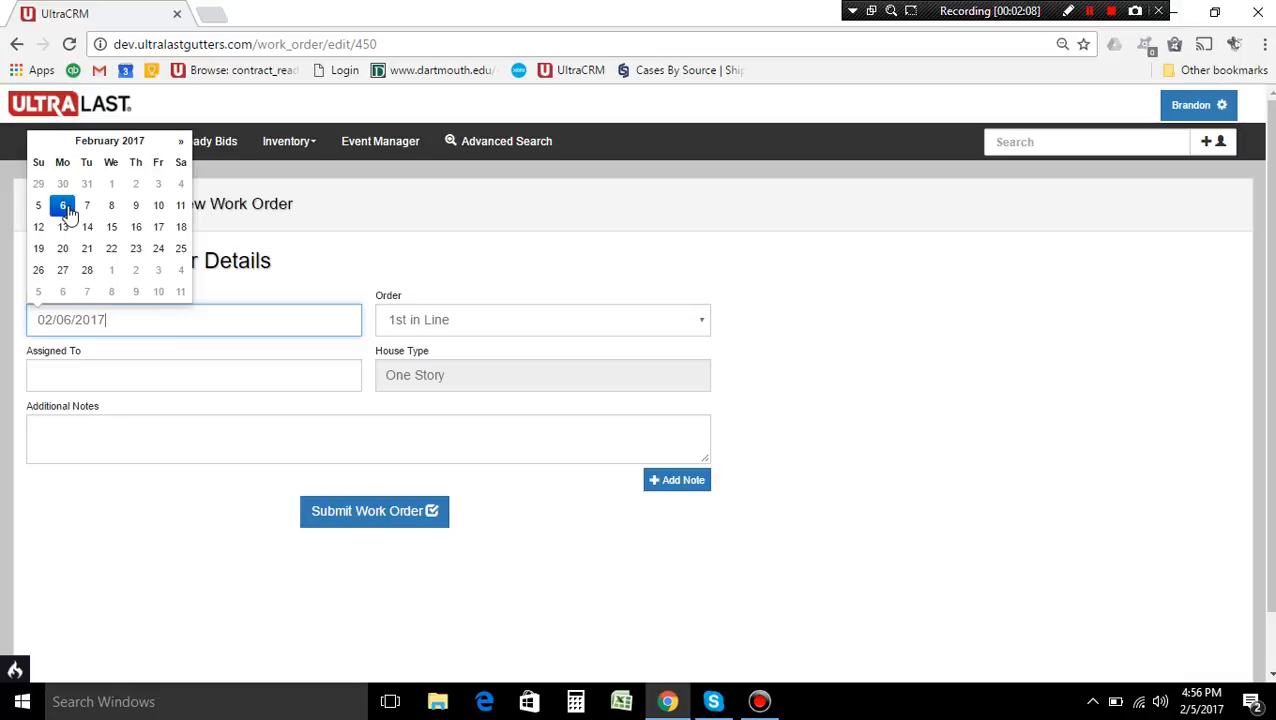
pyautogui.click(416, 325)
pyautogui.click(416, 323)
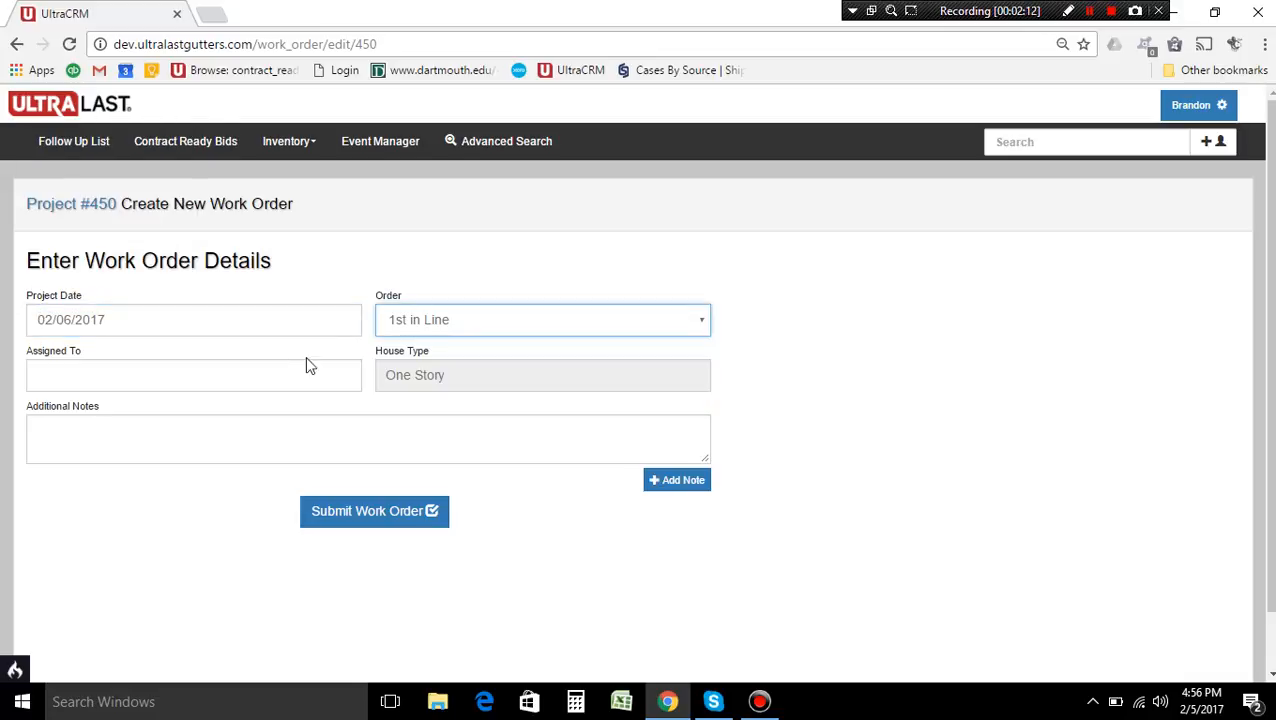
pyautogui.click(208, 383)
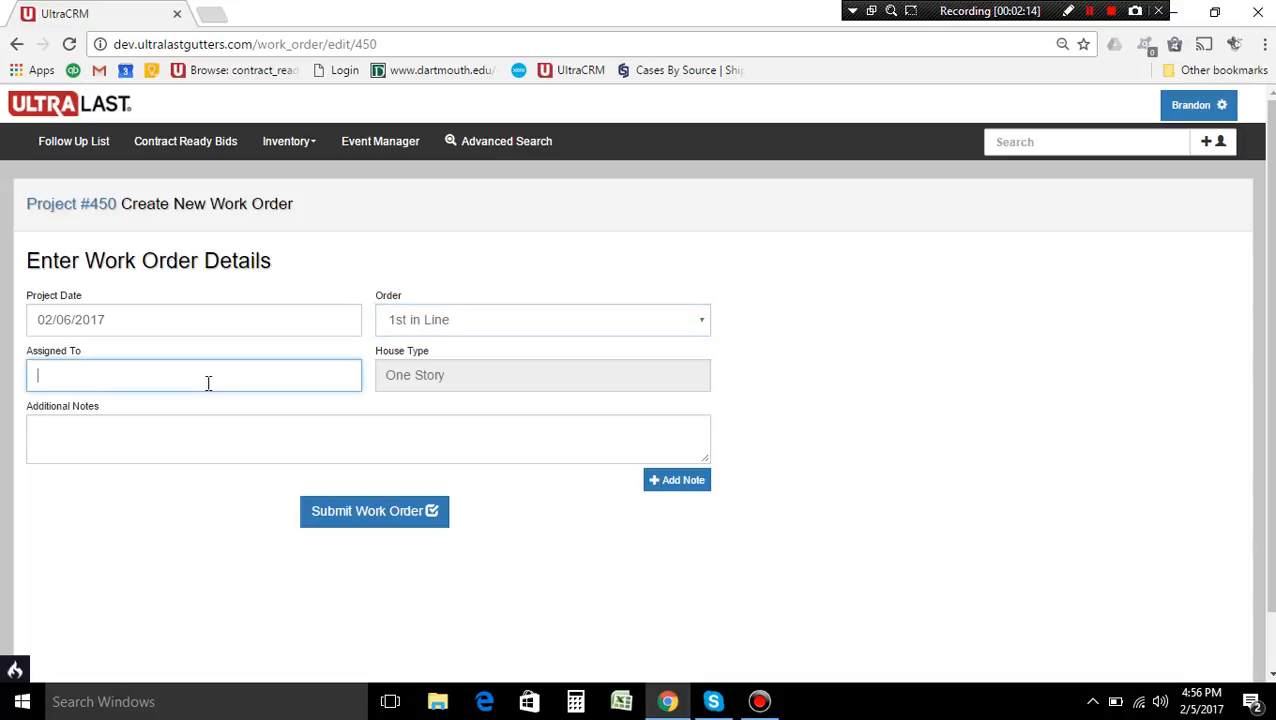
pyautogui.write('Crew A')
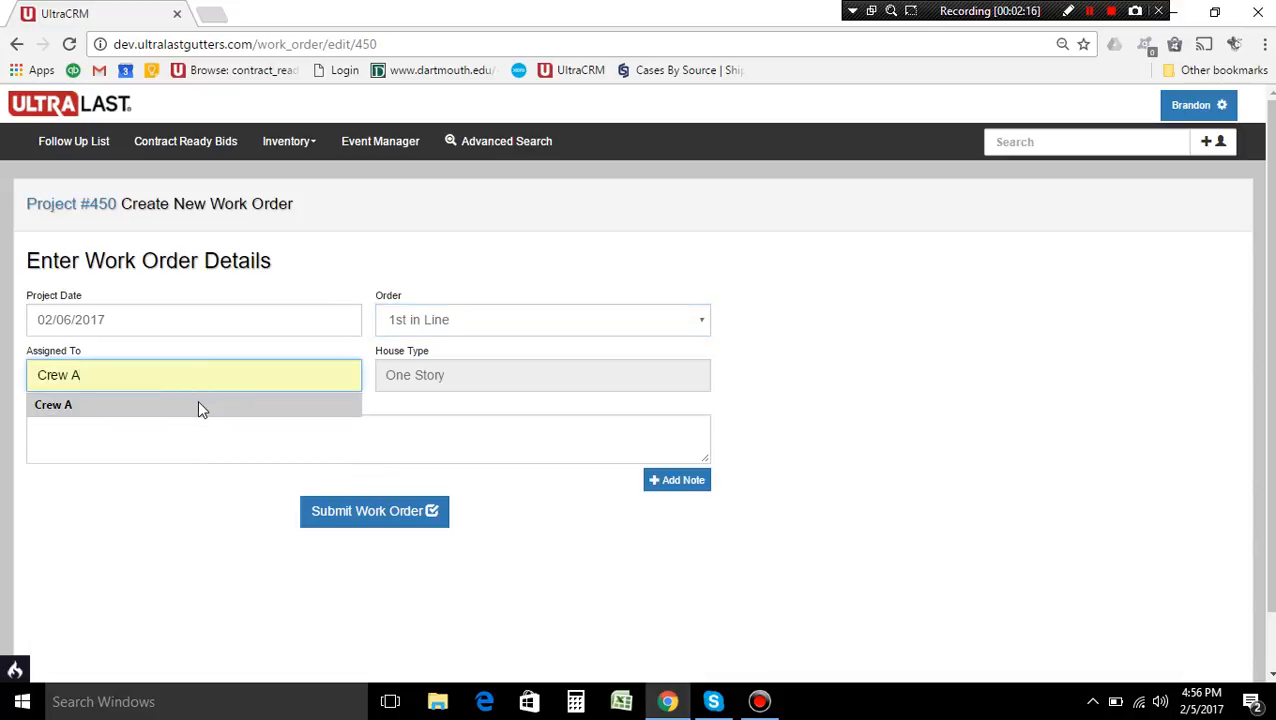
pyautogui.click(197, 405)
# Add the note "Any notes here." and submit the Crew A work order, confirming the save
pyautogui.click(197, 421)
pyautogui.write('A')
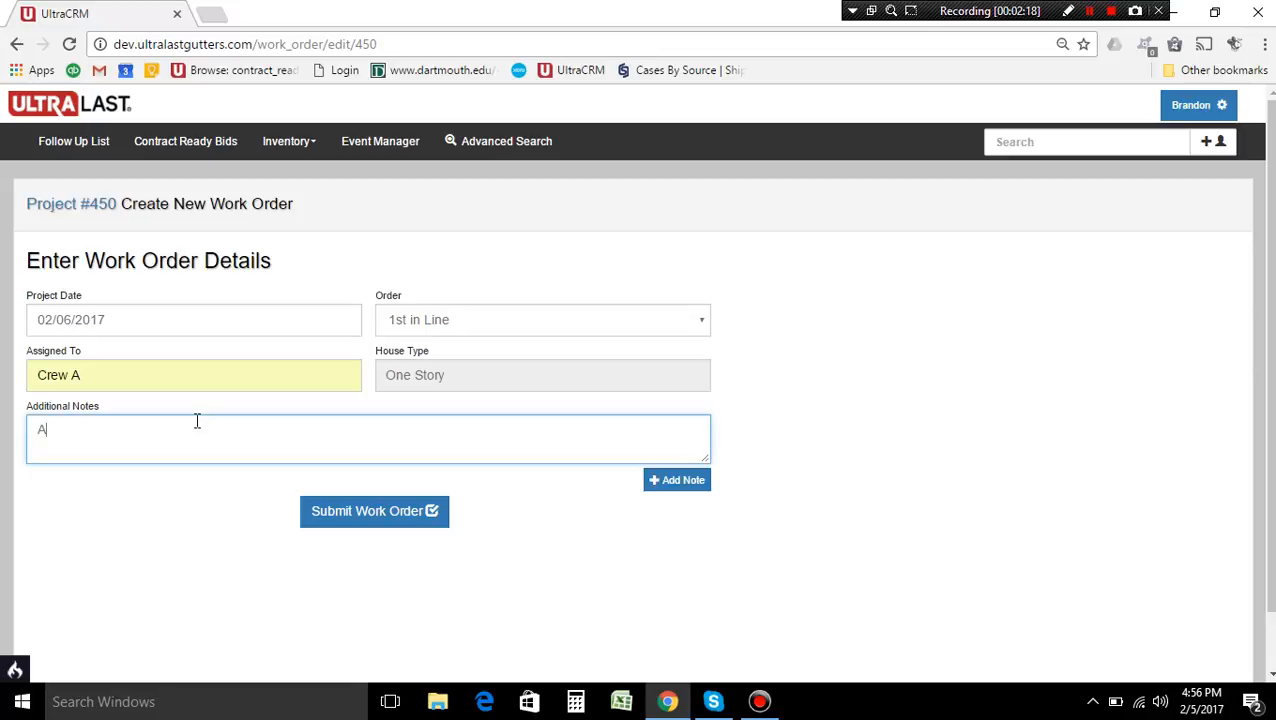
pyautogui.write('ny notes here.')
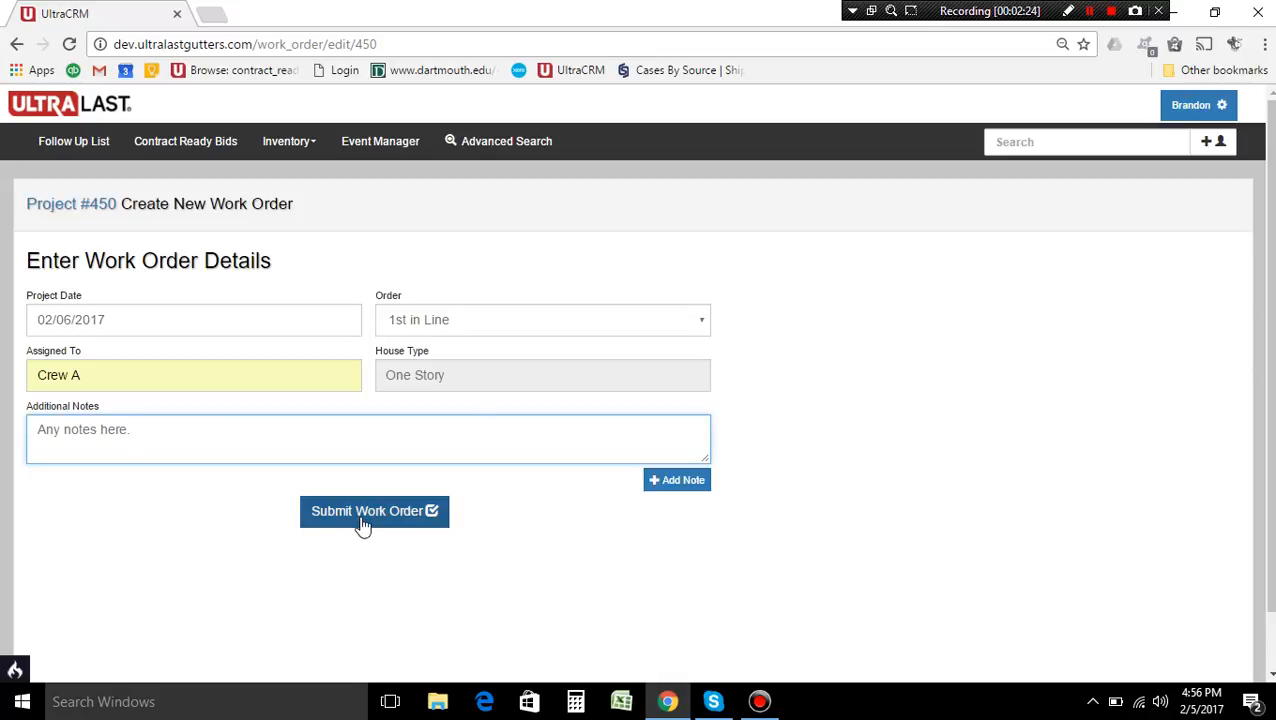
pyautogui.click(362, 522)
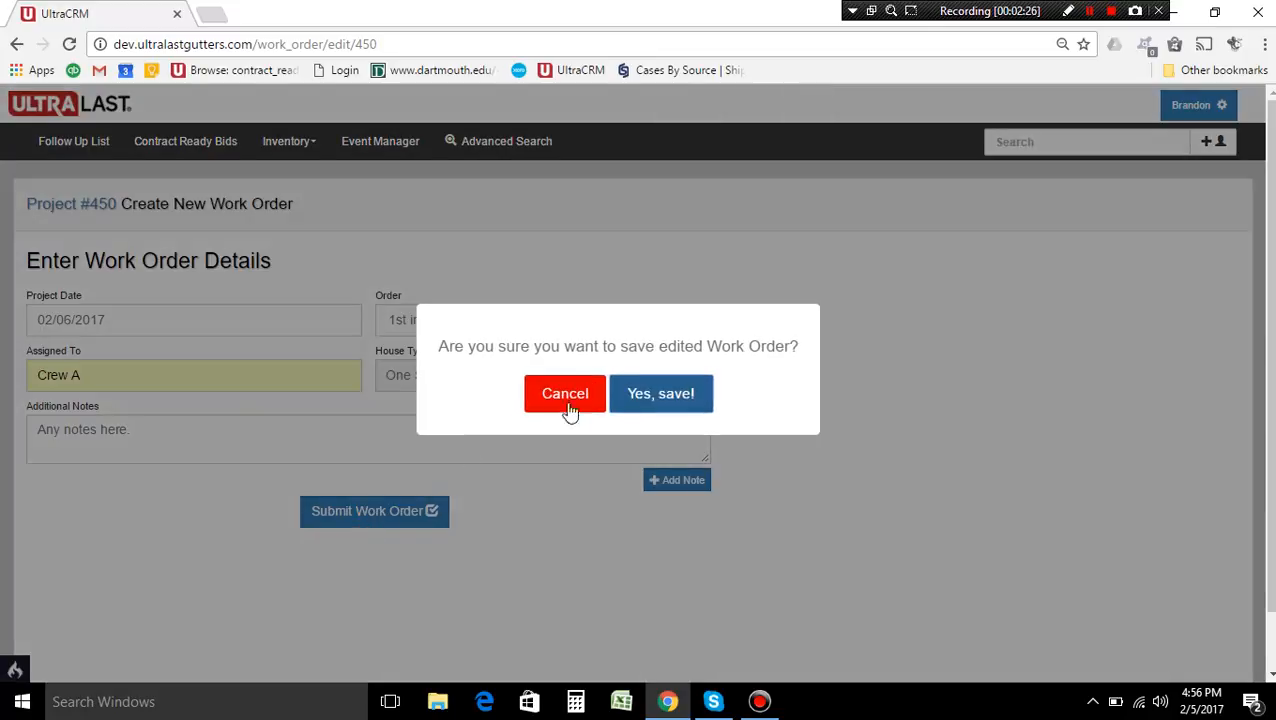
pyautogui.click(640, 406)
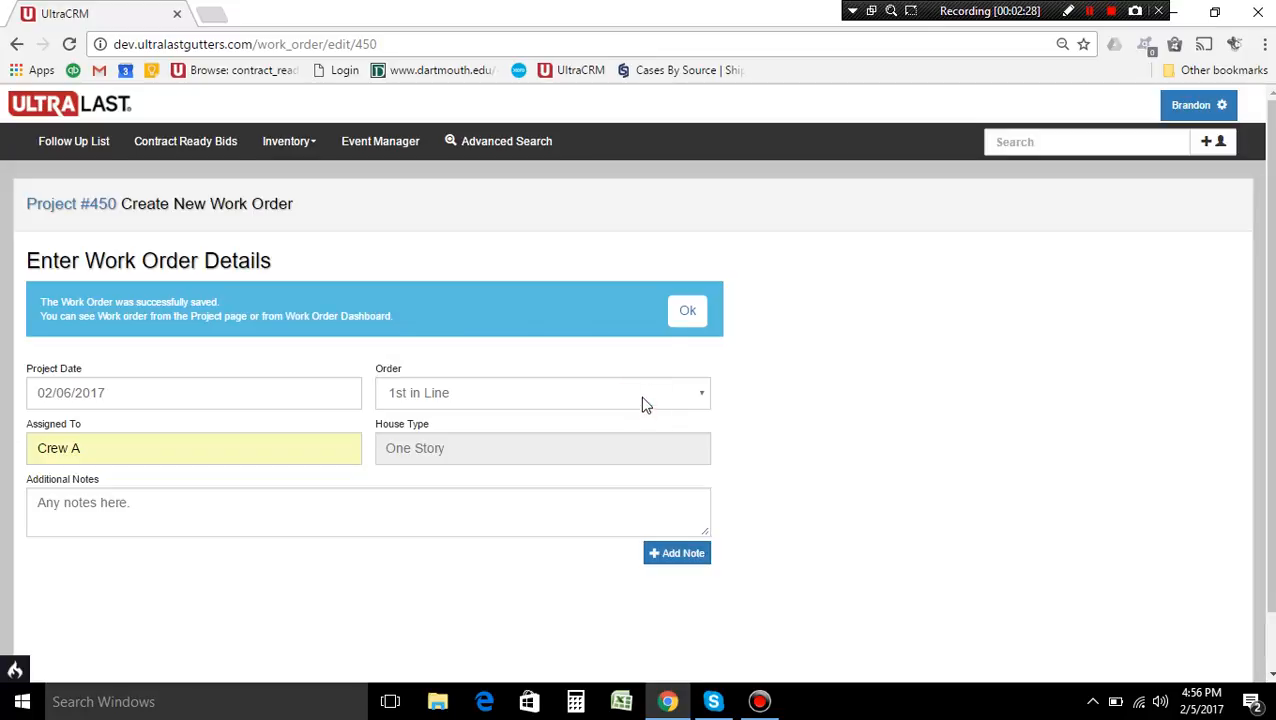
pyautogui.click(690, 314)
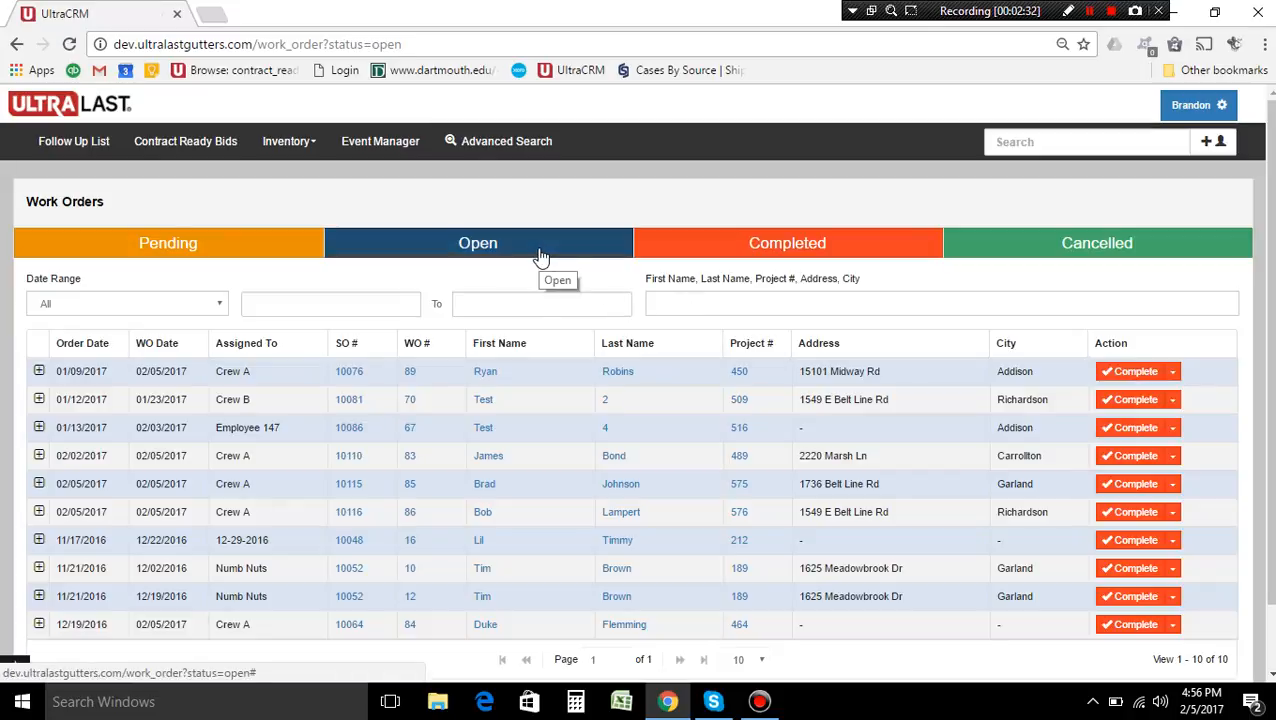
# Review the products and services in Crew A's open Addison work order, collapsing its details when done
pyautogui.click(540, 250)
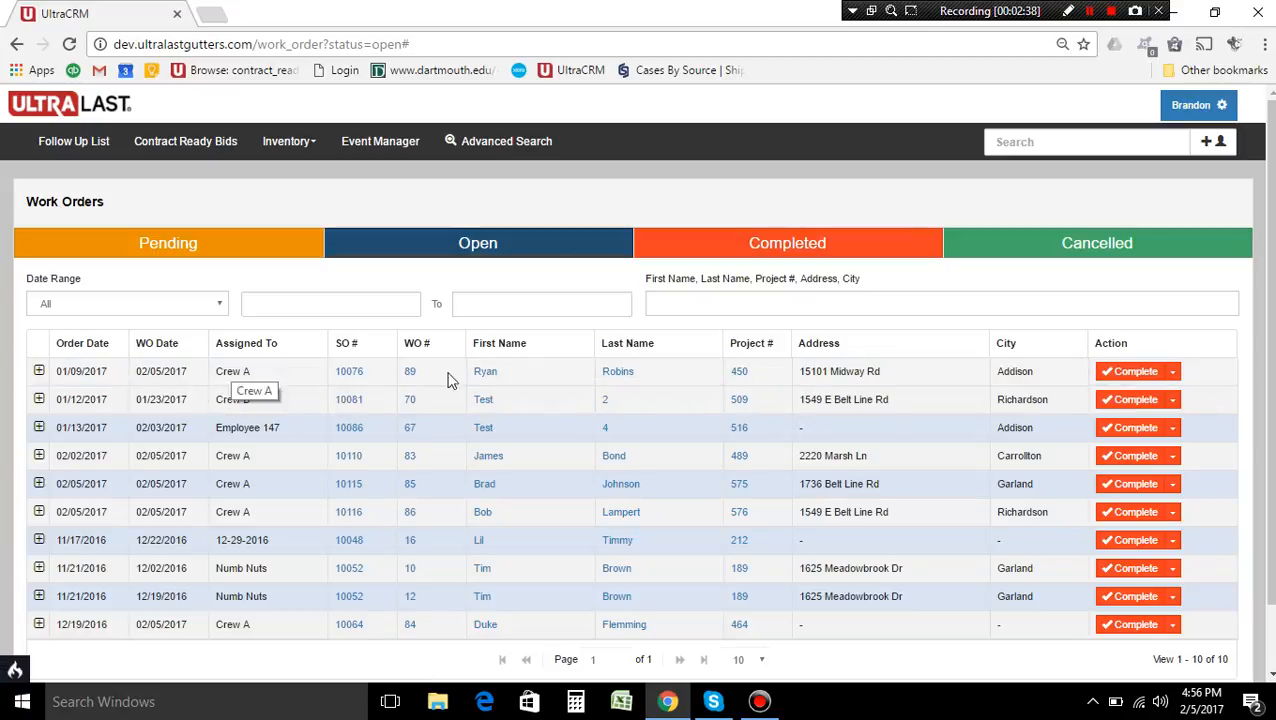
pyautogui.click(39, 372)
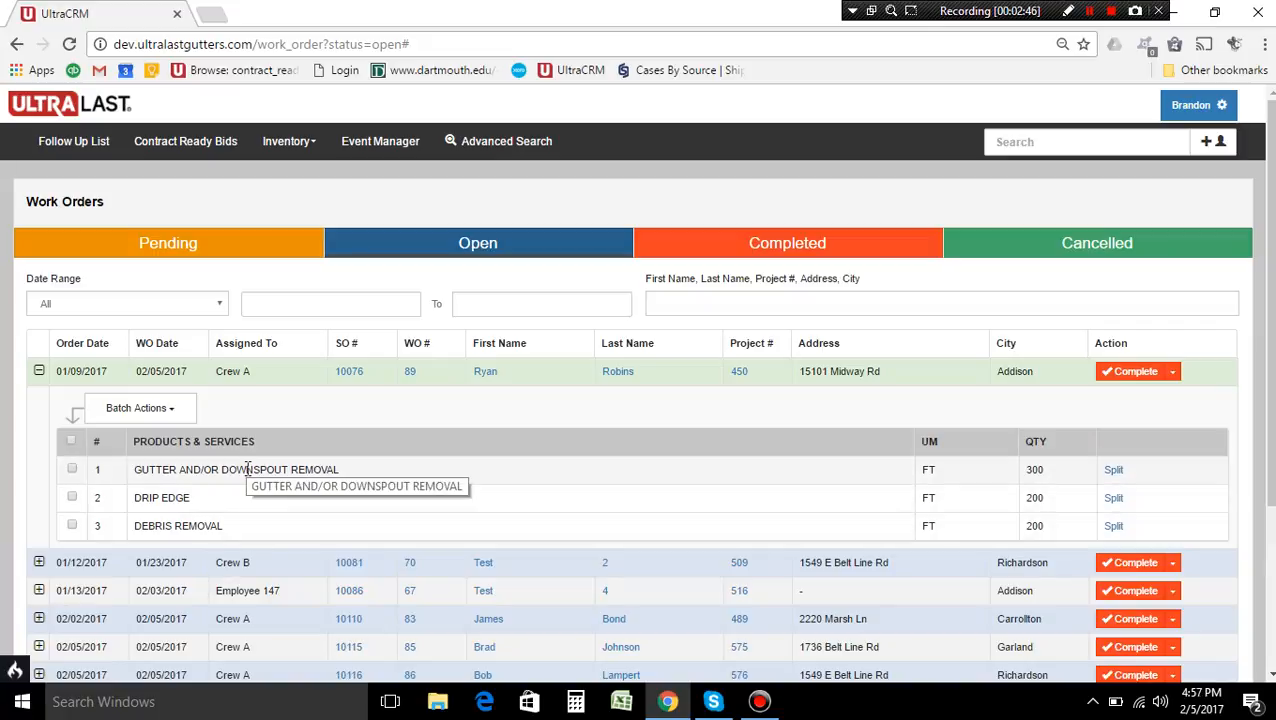
pyautogui.click(39, 372)
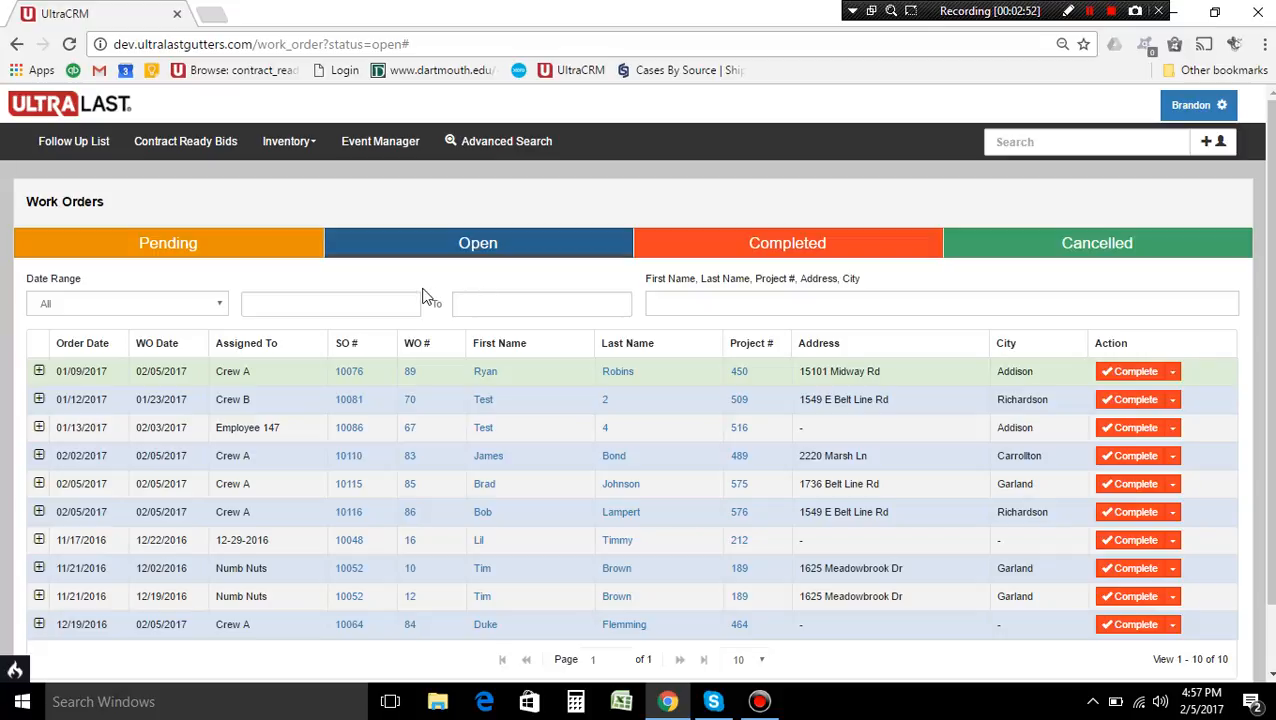
# Start a batch work order for all remaining items of the pending Addison order dated 01/09/2017
pyautogui.click(251, 257)
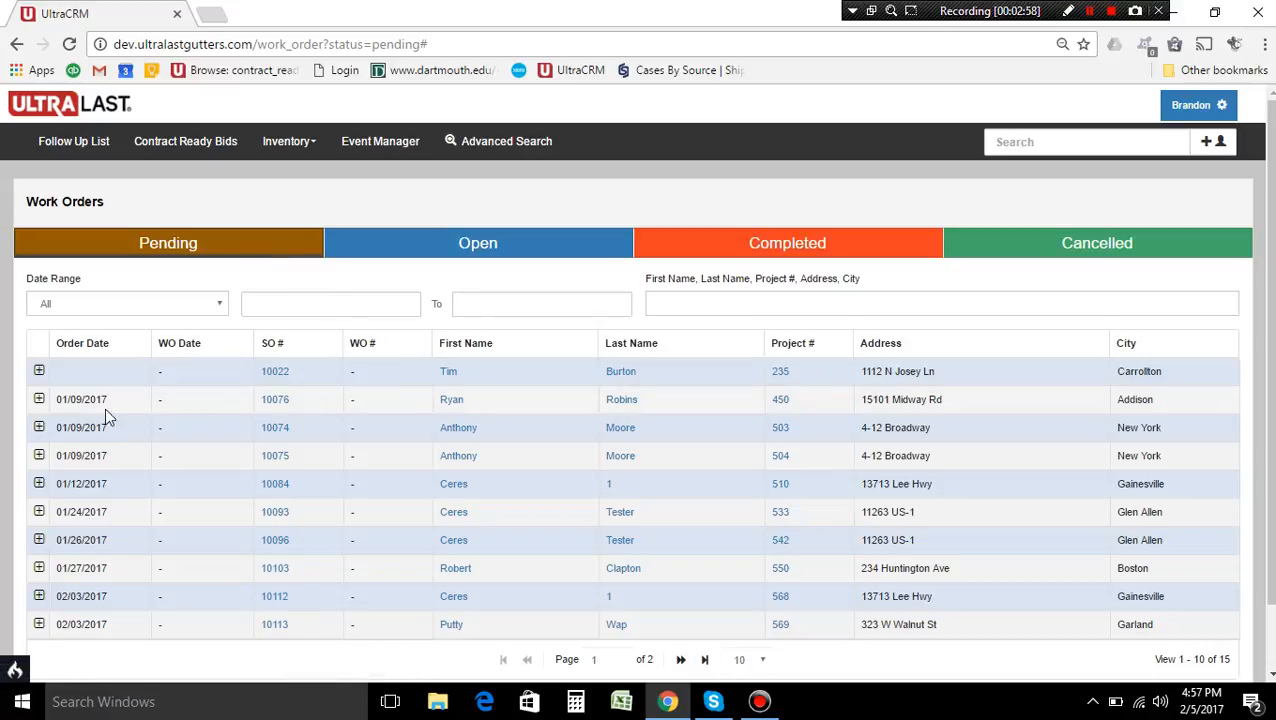
pyautogui.click(39, 399)
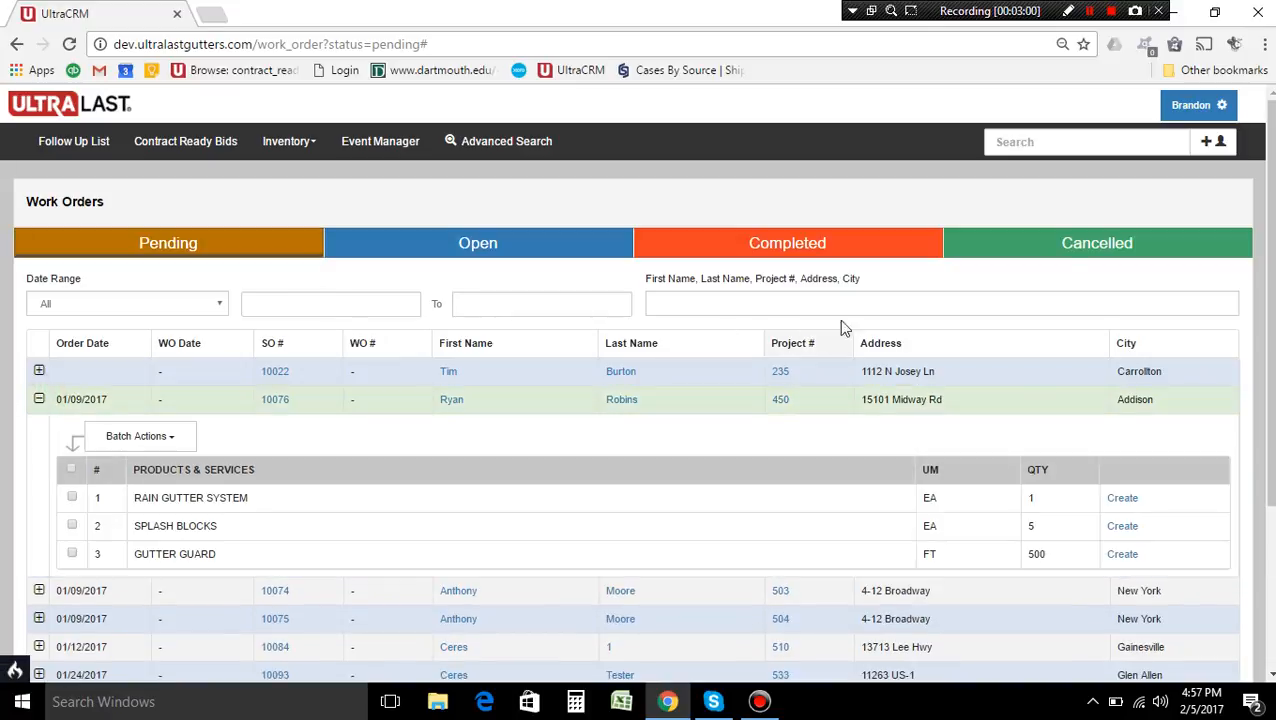
pyautogui.scroll(-2, 287, 333)
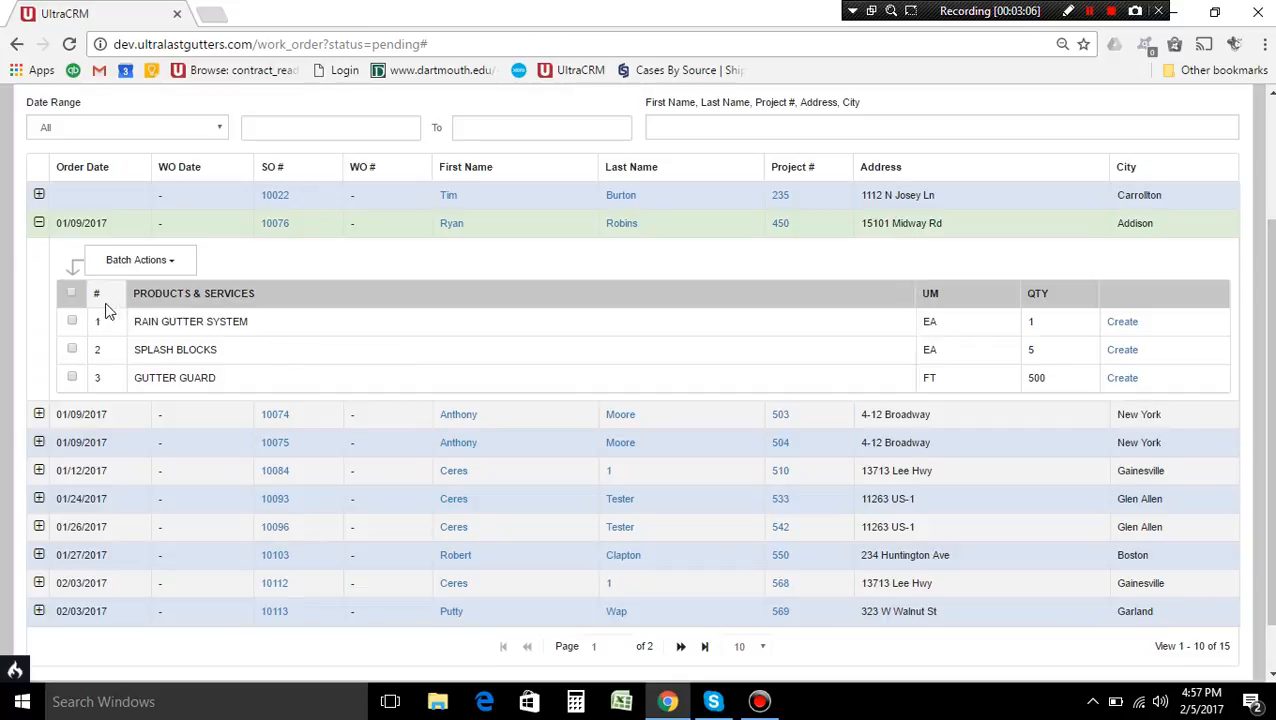
pyautogui.click(170, 262)
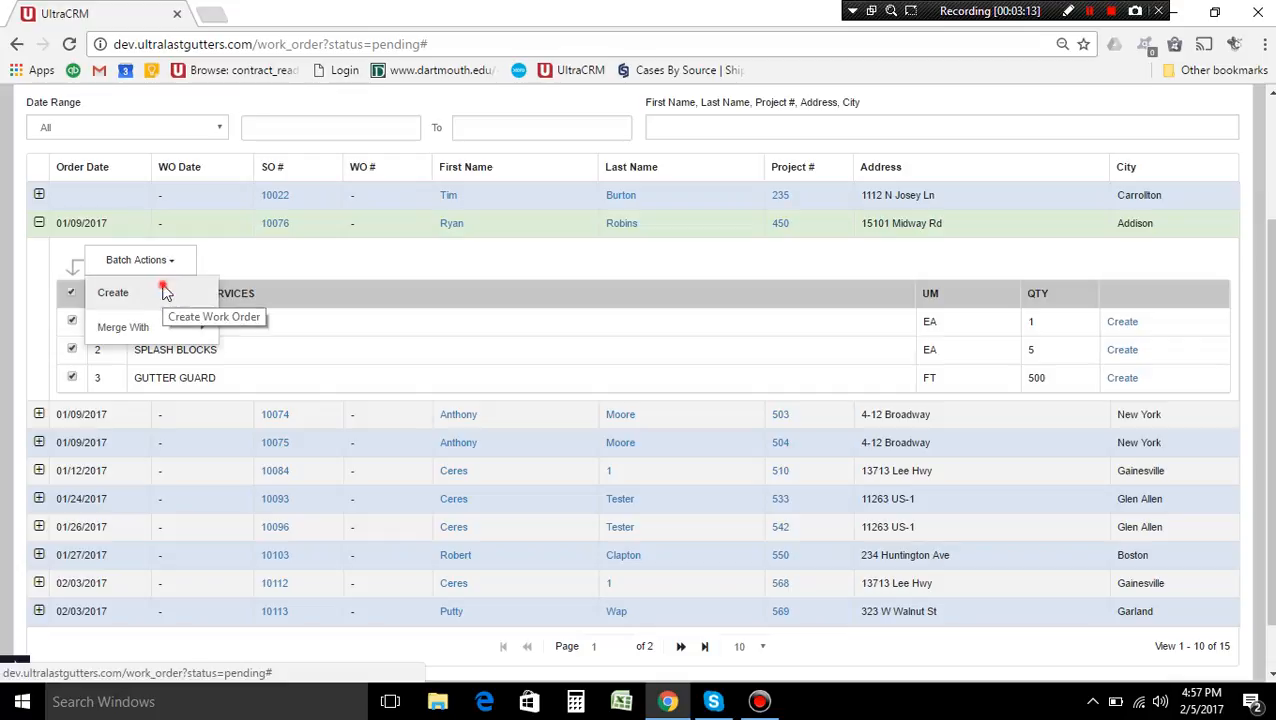
pyautogui.click(166, 292)
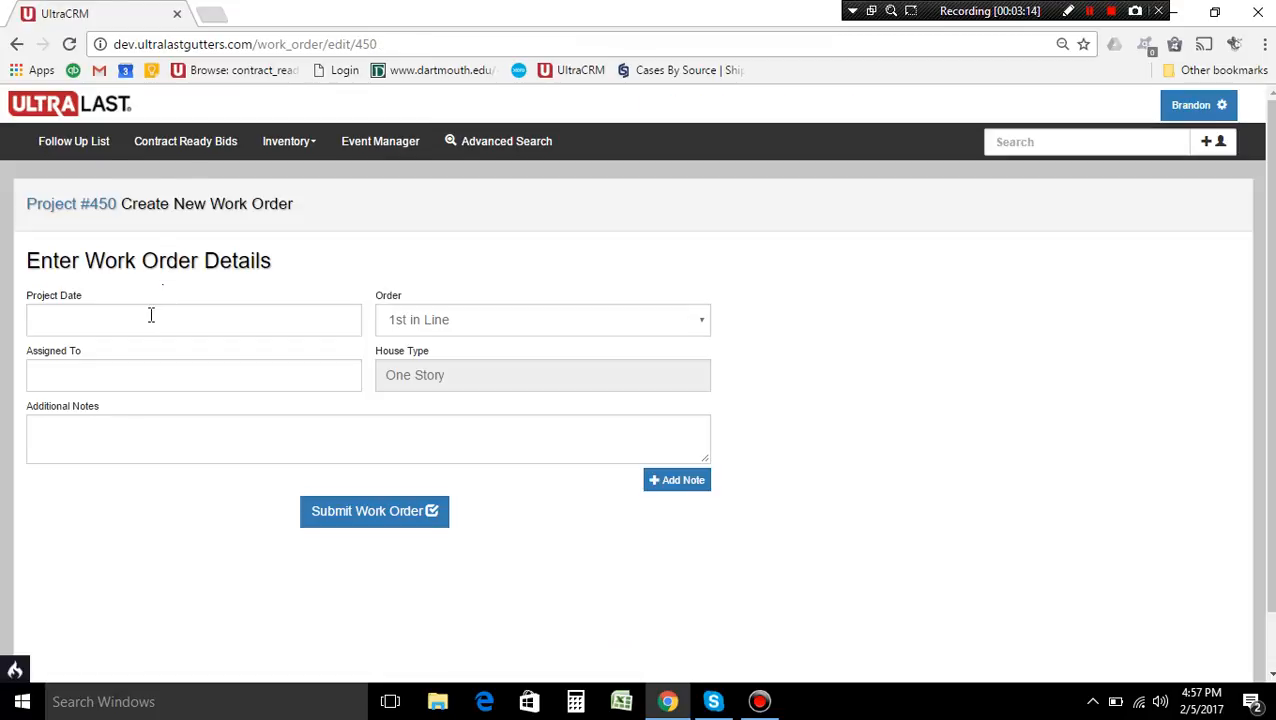
# Set the new work order's project date to 02/13/2017 and assign it to Crew B
pyautogui.click(151, 315)
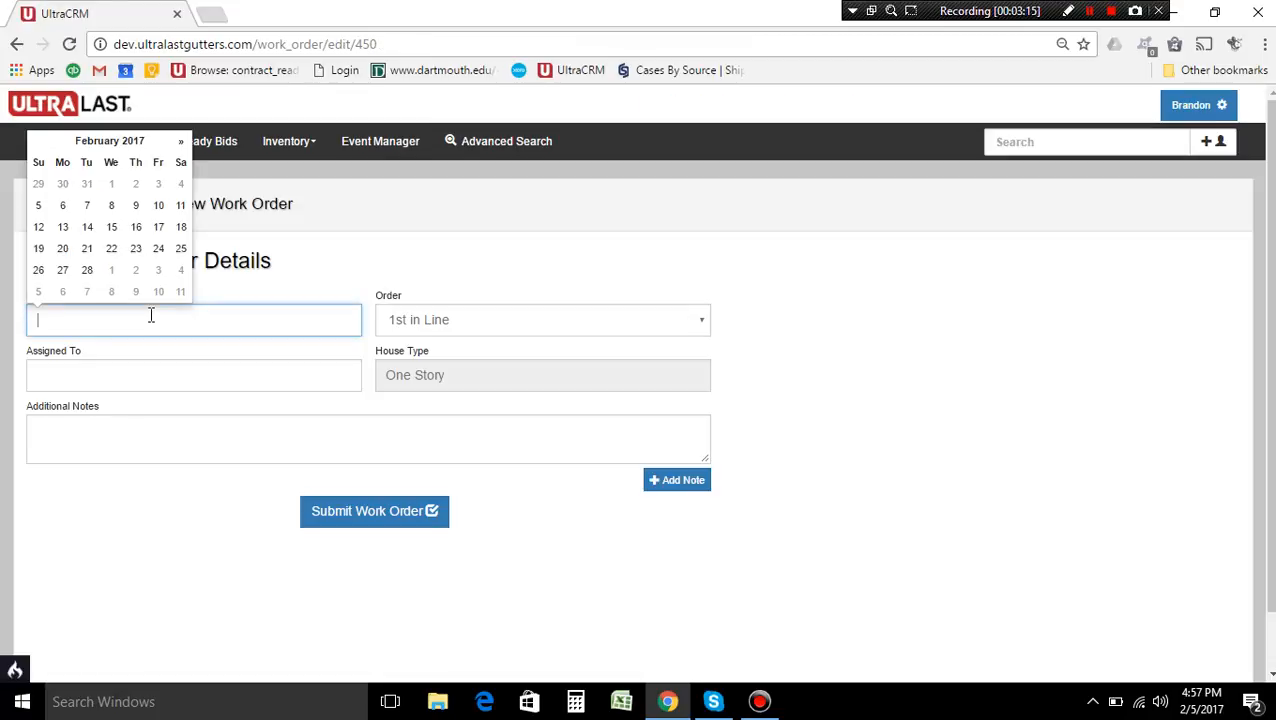
pyautogui.click(63, 228)
pyautogui.click(140, 375)
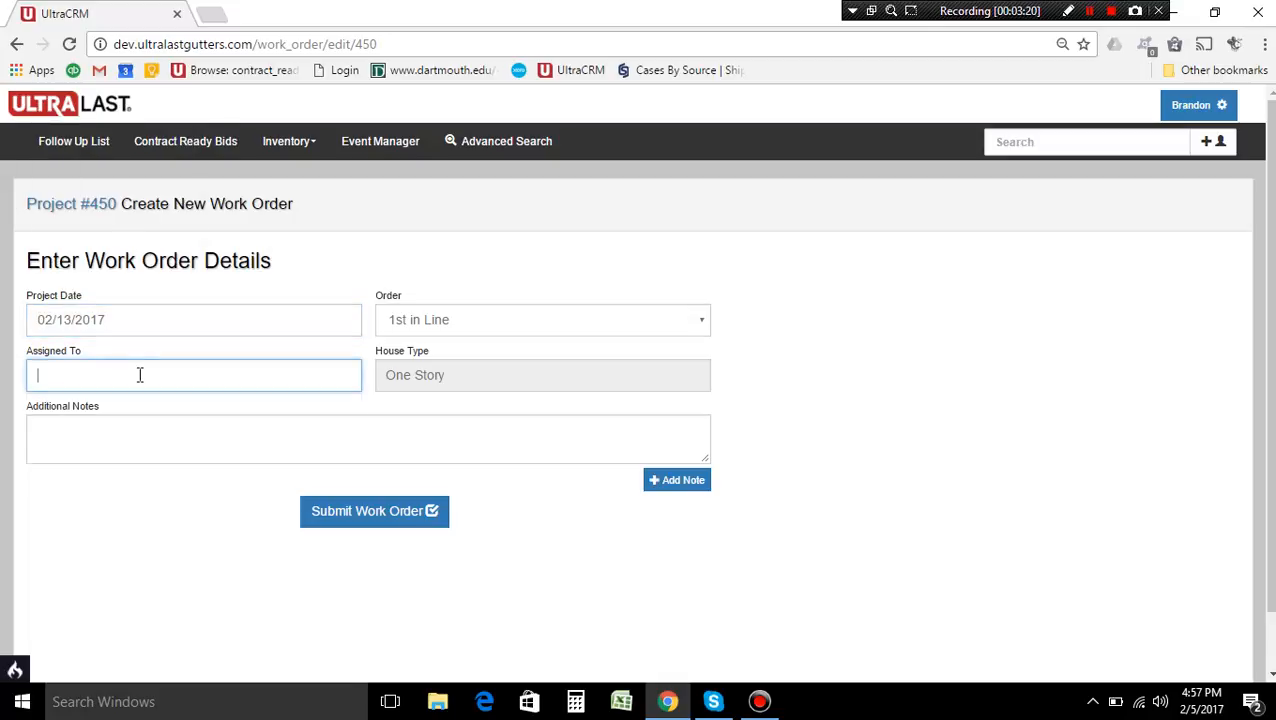
pyautogui.write('Crew B')
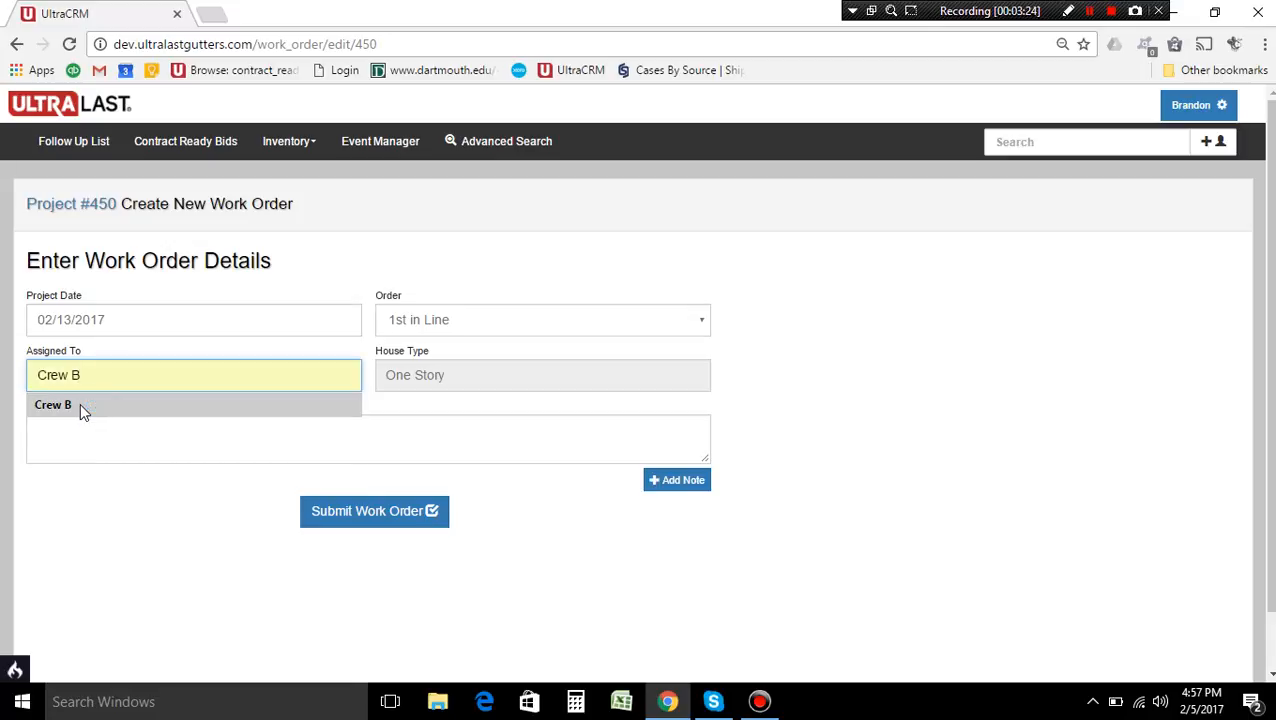
pyautogui.click(80, 403)
# Submit the Crew B work order without additional notes, confirm the save, and return to the open work orders
pyautogui.click(121, 459)
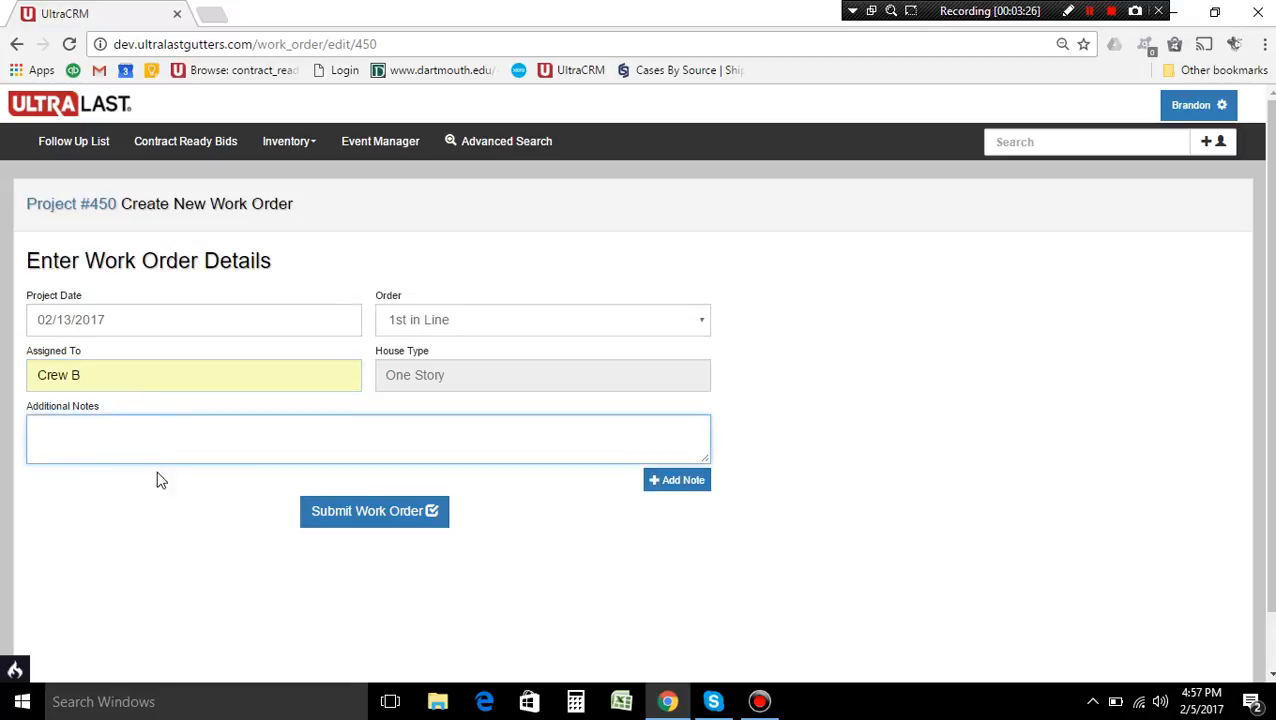
pyautogui.click(394, 516)
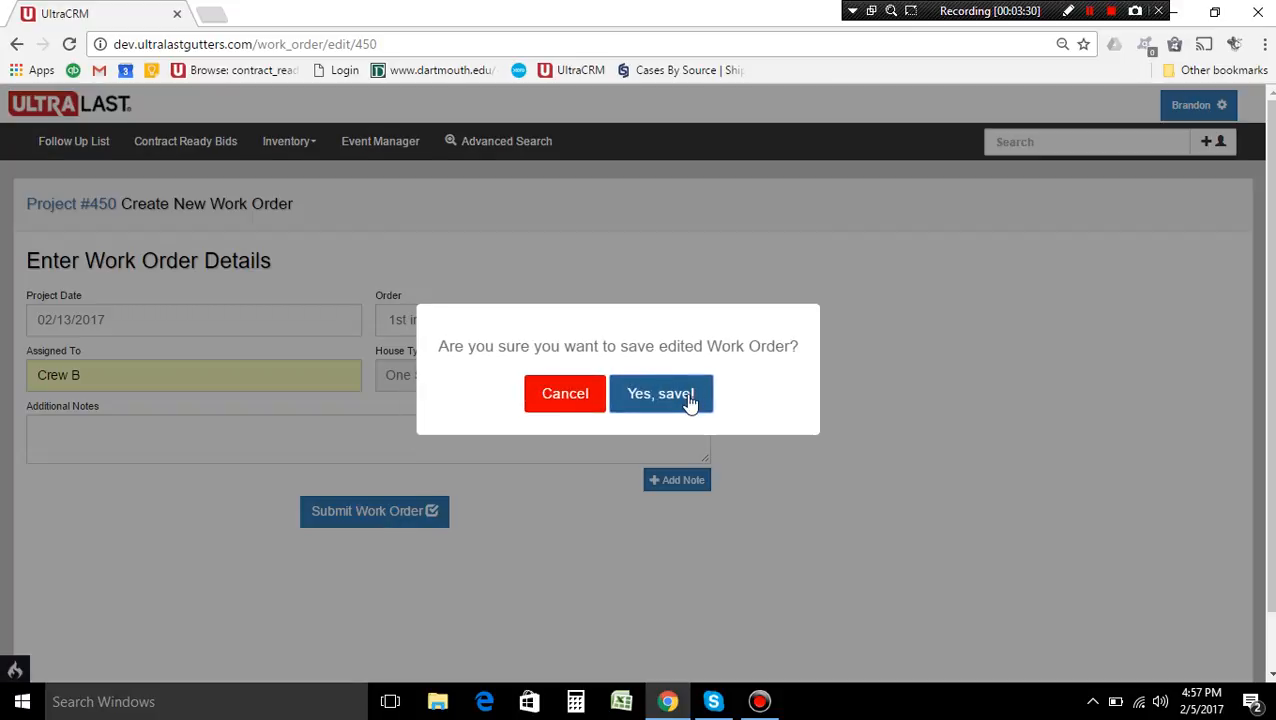
pyautogui.click(687, 396)
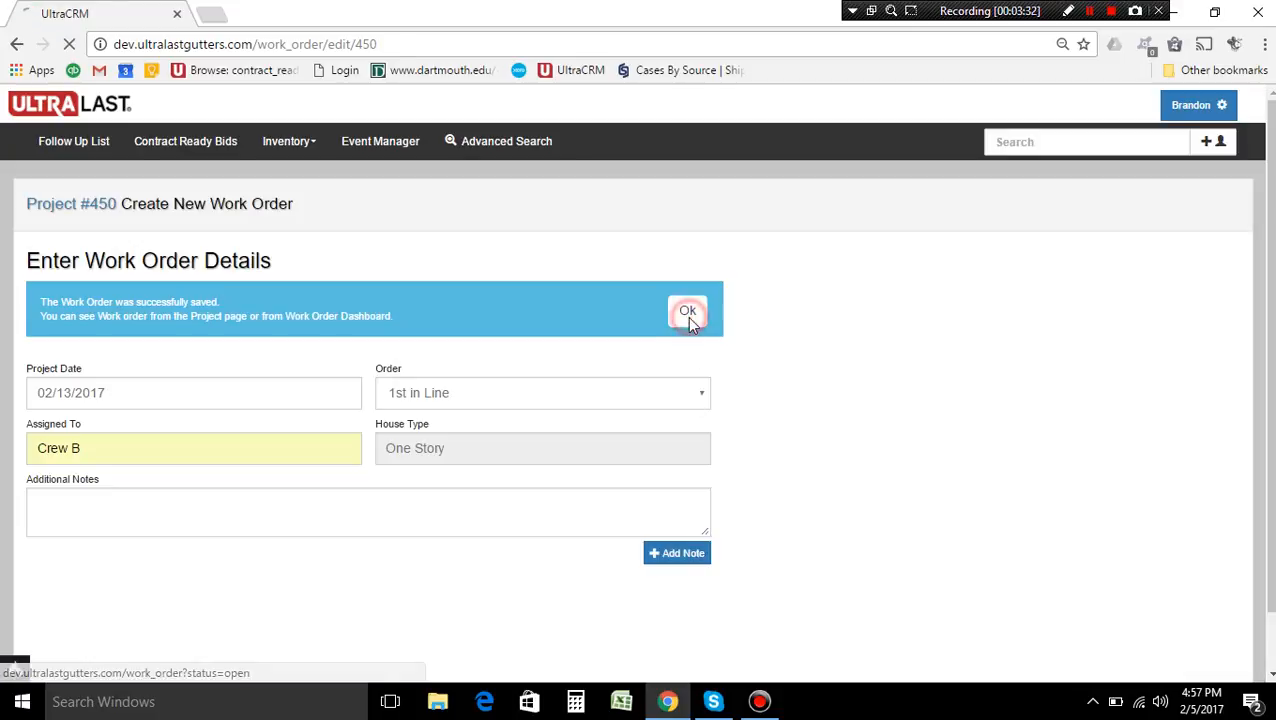
pyautogui.click(688, 318)
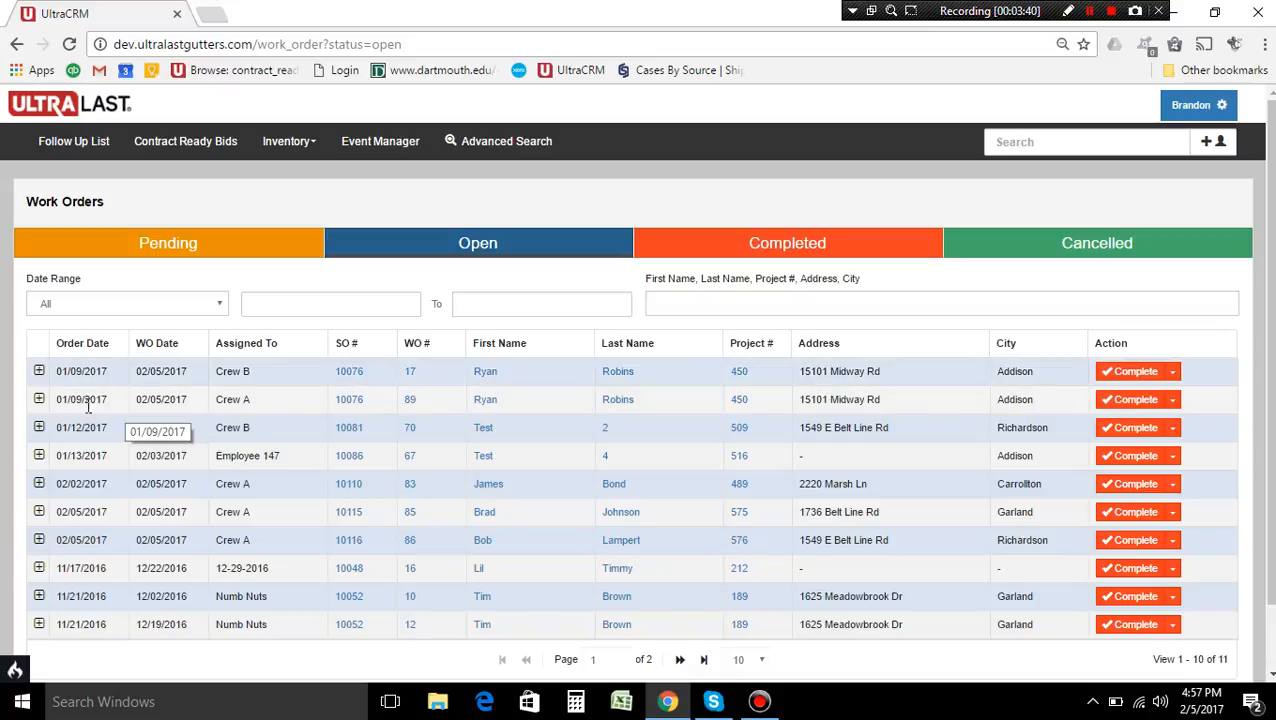
# Check the products and services in Crew B's open Addison work order and collapse its details
pyautogui.click(39, 371)
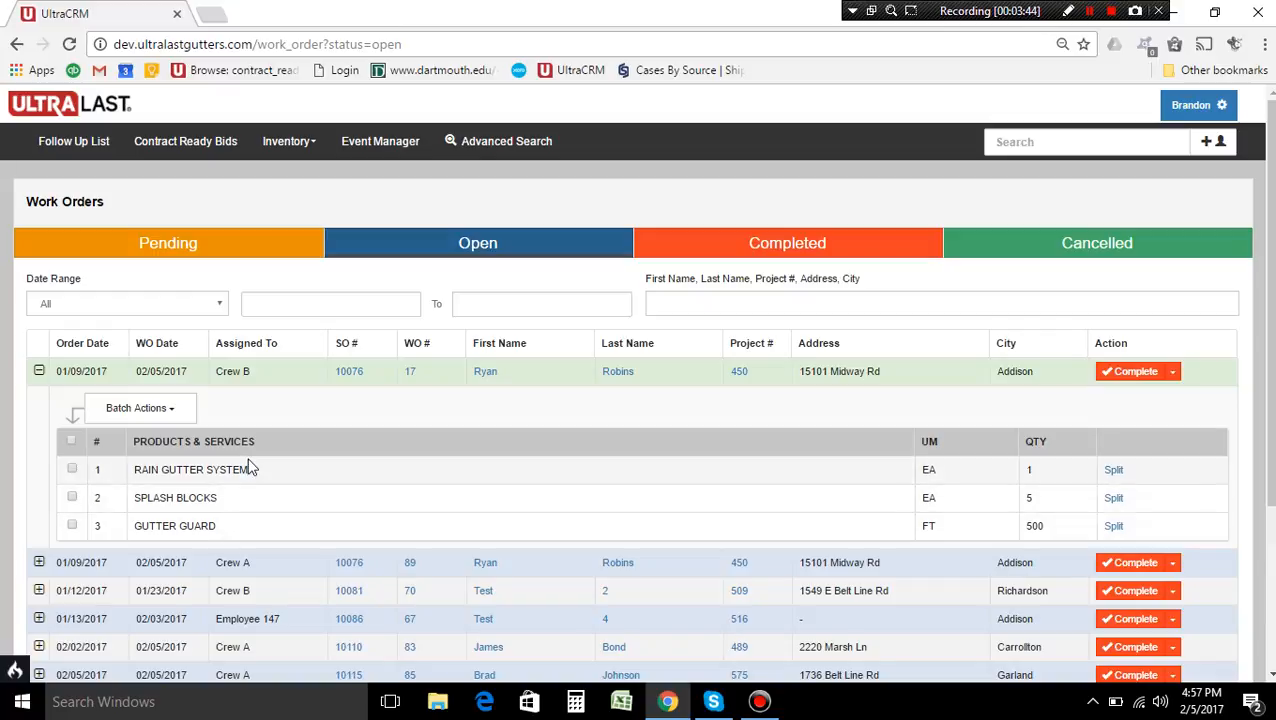
pyautogui.click(38, 371)
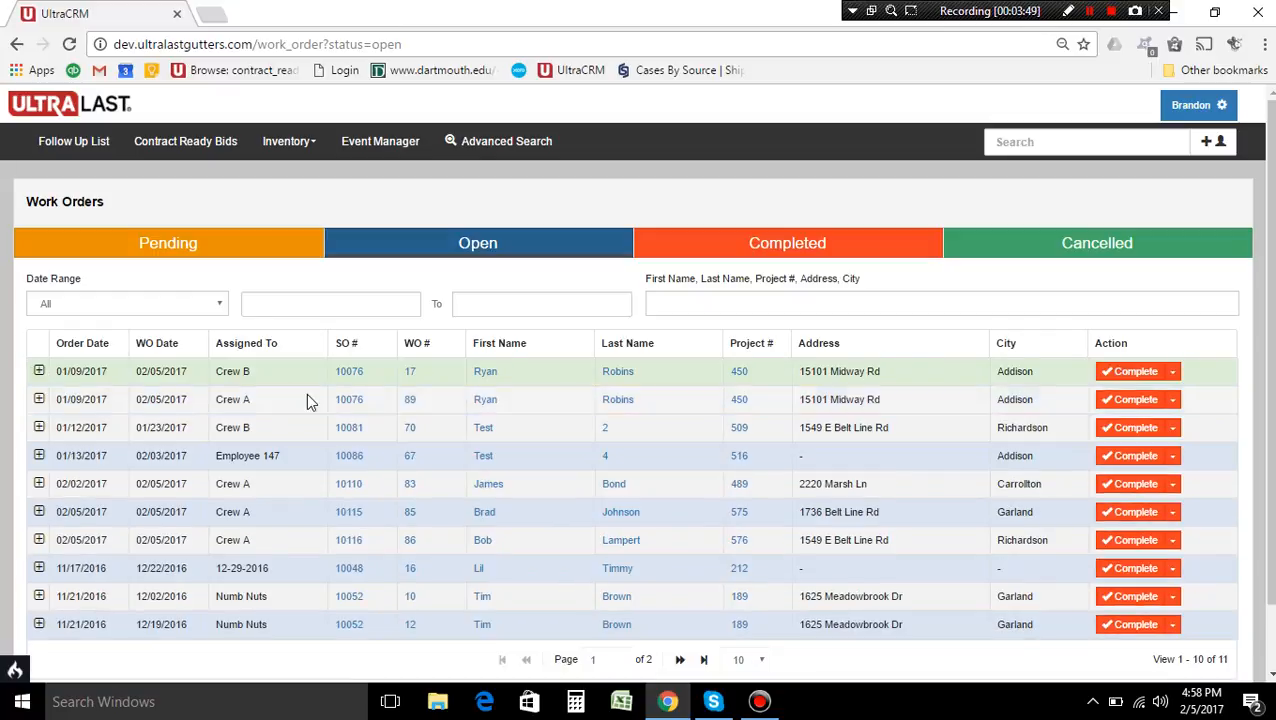